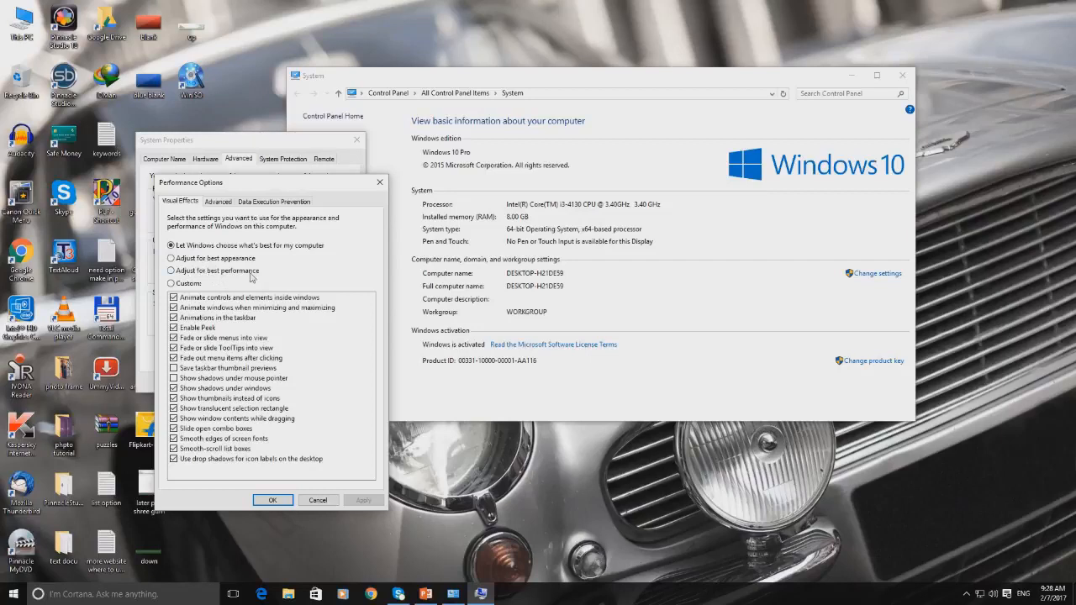
# Adjust the Windows visual effects for best performance, apply the setting, and close the system windows
pyautogui.click(172, 270)
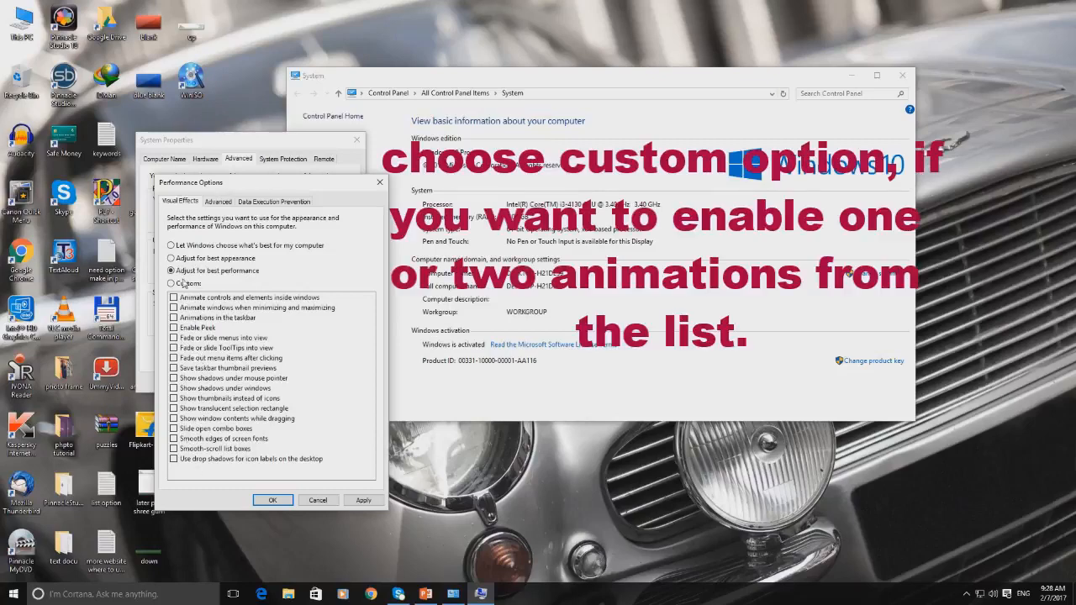
pyautogui.click(359, 501)
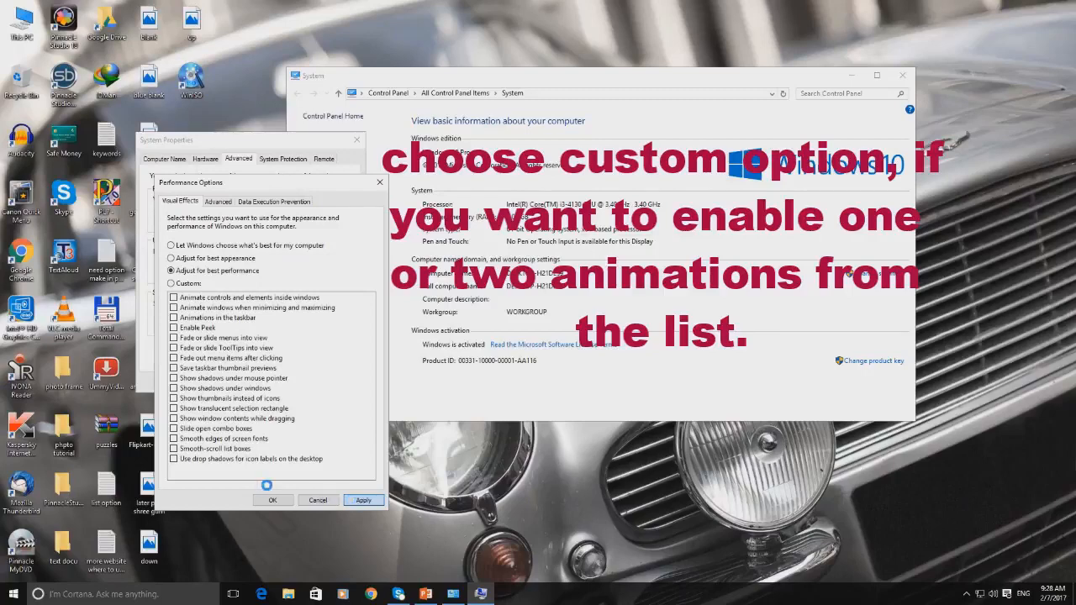
pyautogui.click(270, 500)
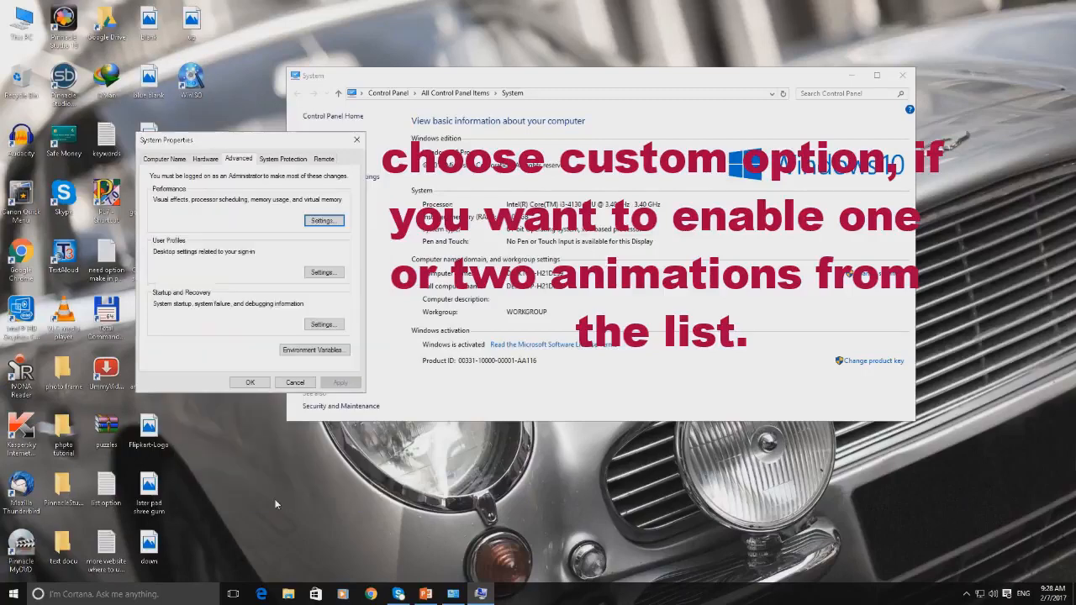
pyautogui.click(243, 382)
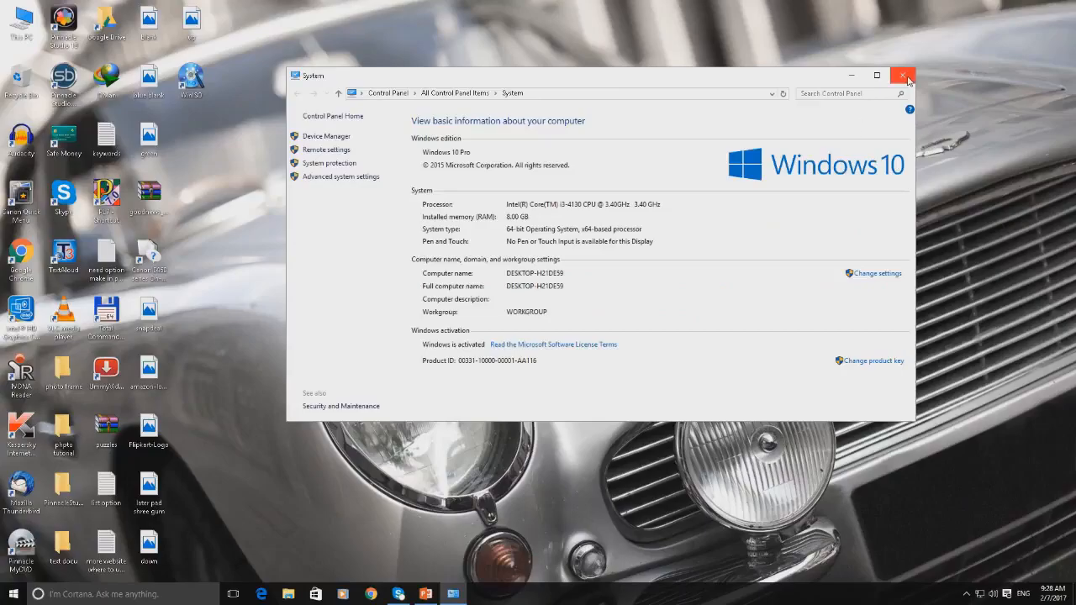
pyautogui.click(904, 76)
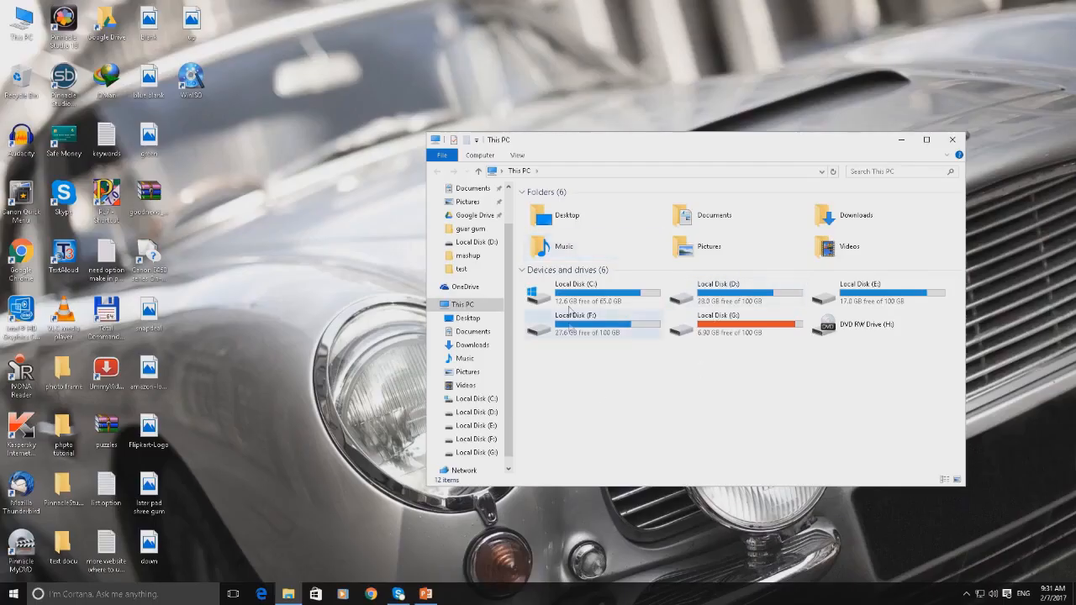
# Open the properties of Local Disk (C:) and start Disk Cleanup for it
pyautogui.click(593, 296)
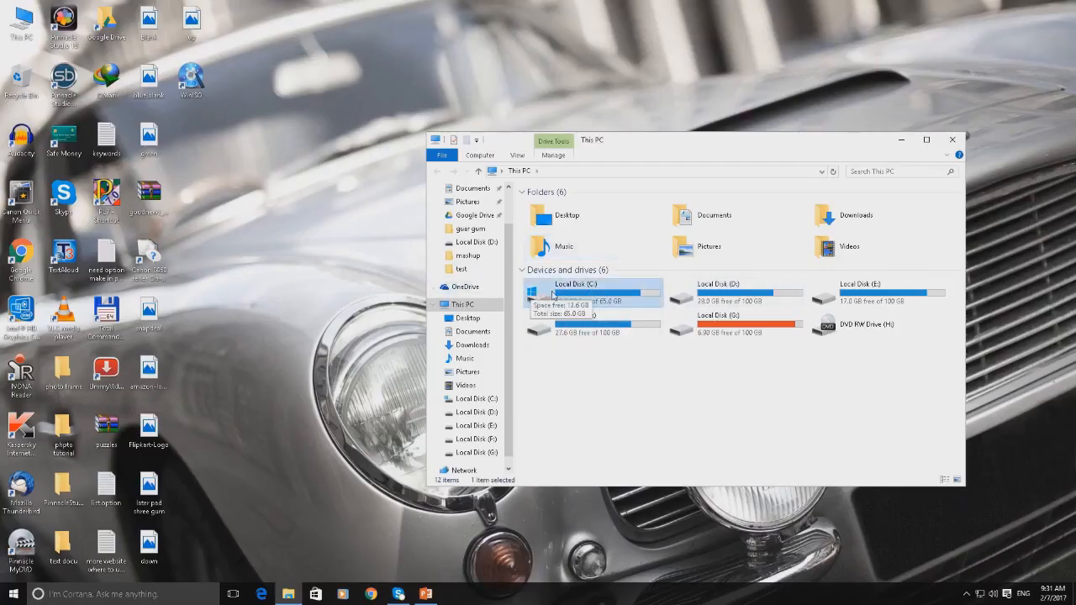
pyautogui.rightClick(582, 290)
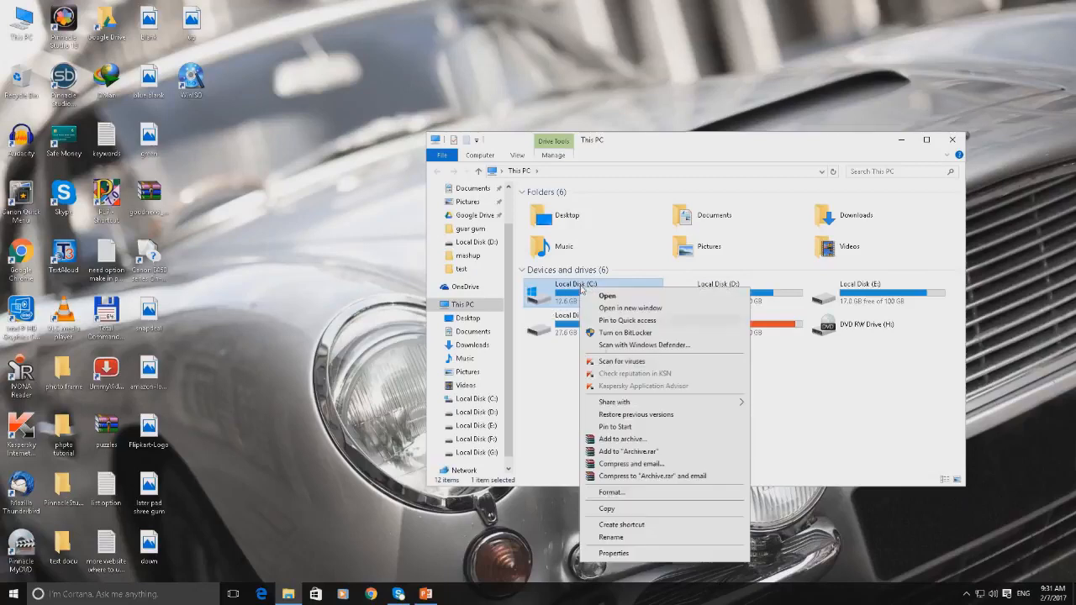
pyautogui.click(602, 553)
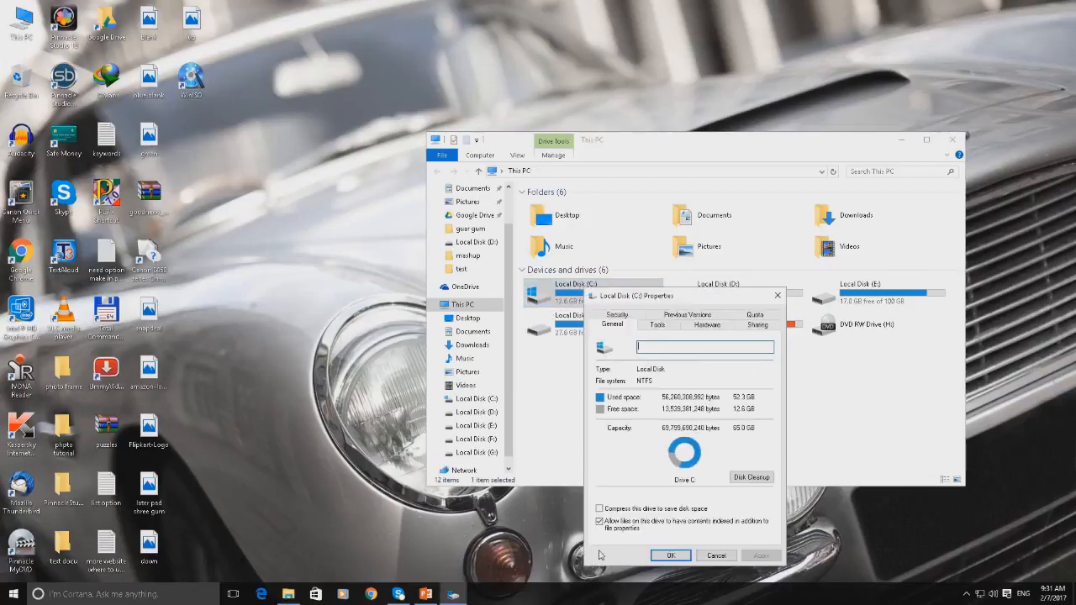
pyautogui.click(737, 480)
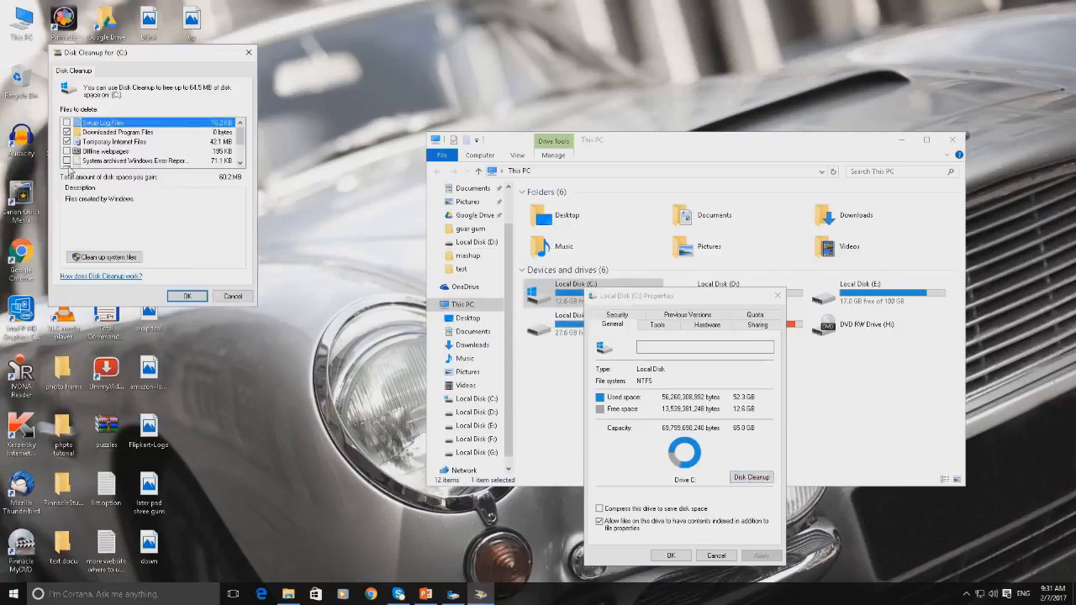
# Include all the unselected file categories in the C: cleanup, permanently delete the files, and close the drive's properties
pyautogui.click(67, 123)
pyautogui.click(67, 152)
pyautogui.scroll(-1, 69, 159)
pyautogui.click(68, 141)
pyautogui.click(68, 161)
pyautogui.scroll(-1, 69, 160)
pyautogui.scroll(2, 74, 159)
pyautogui.click(188, 298)
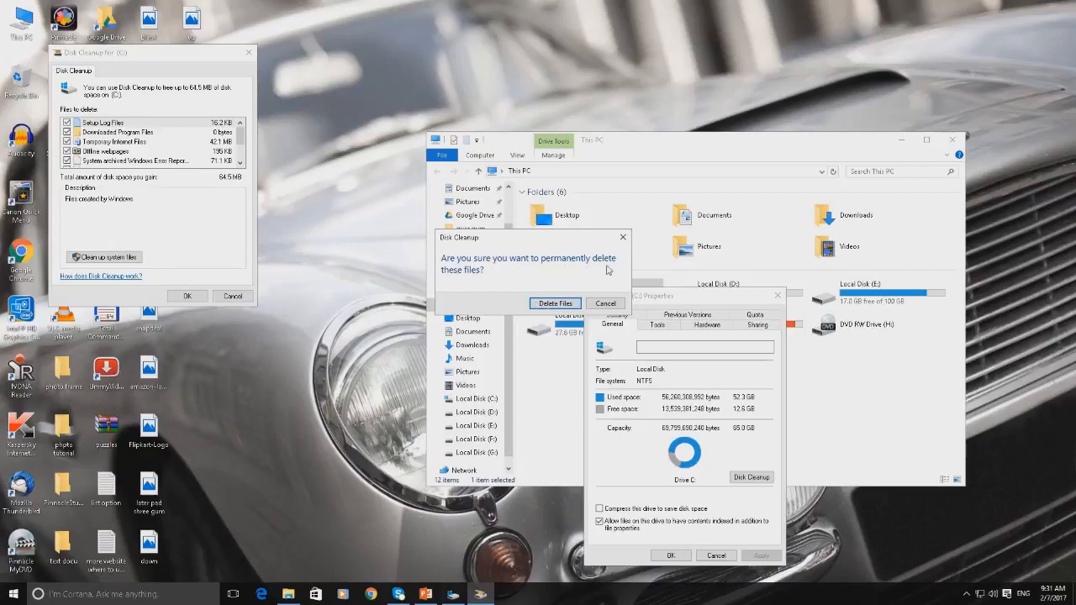
pyautogui.click(538, 305)
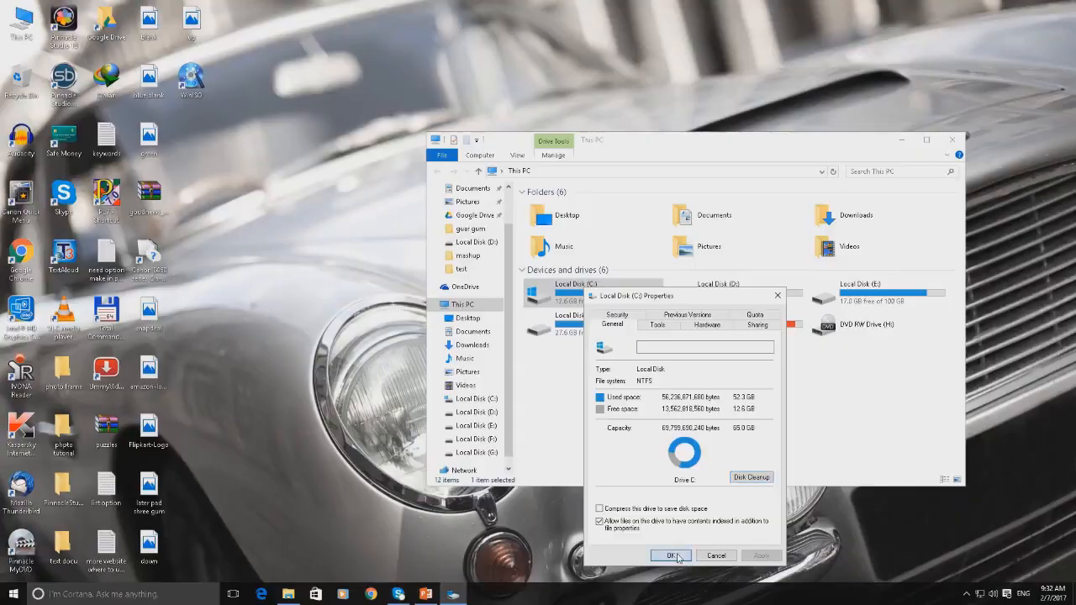
pyautogui.click(672, 555)
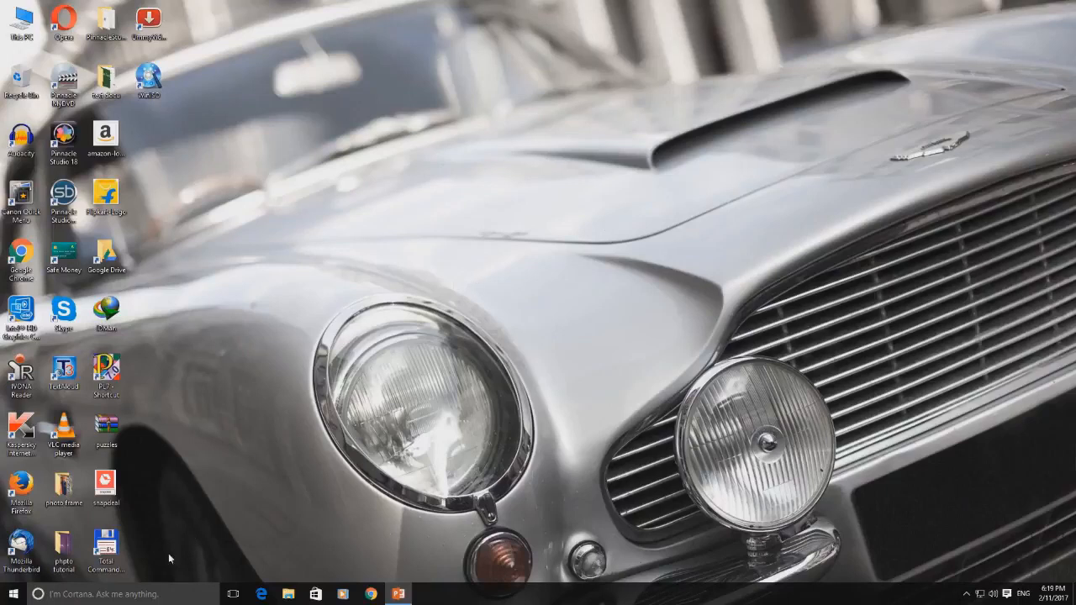
# Open System Configuration by searching for msconfig and set the boot timeout to 3 seconds
pyautogui.click(151, 594)
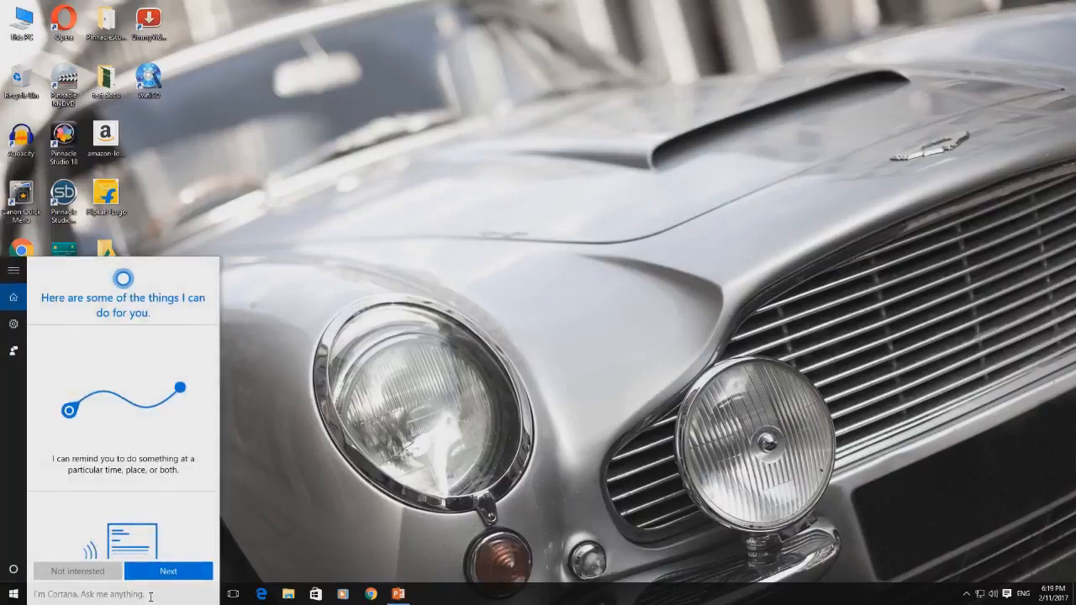
pyautogui.write('msconfig')
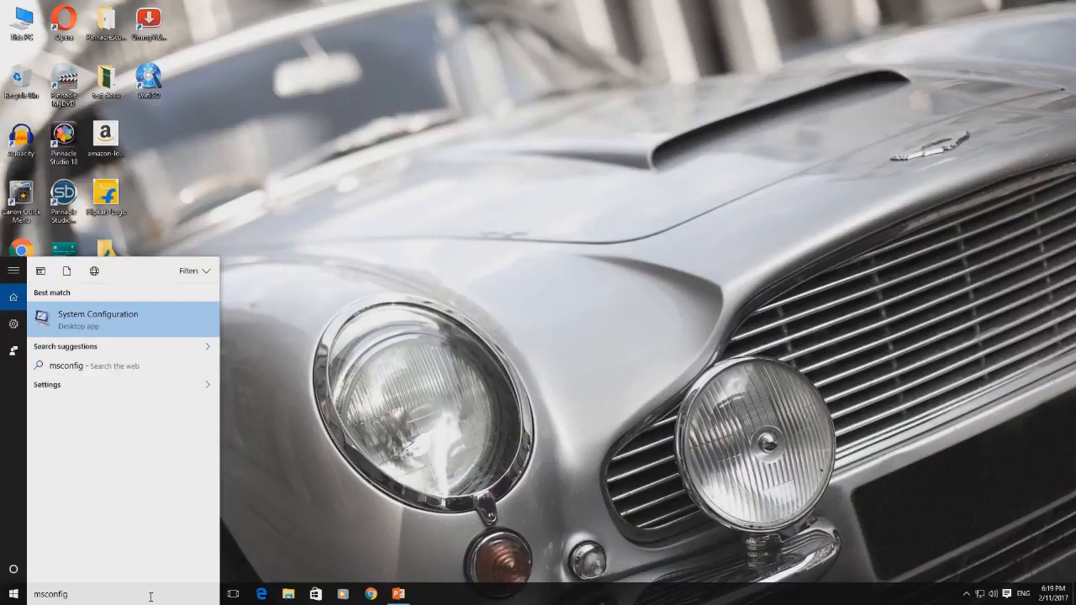
pyautogui.click(102, 320)
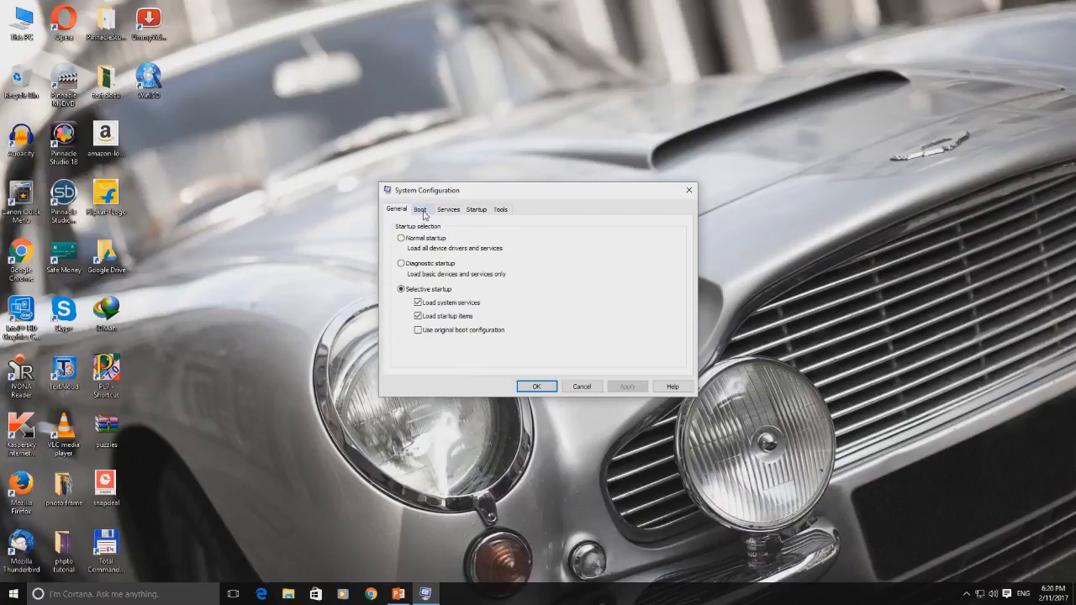
pyautogui.click(422, 211)
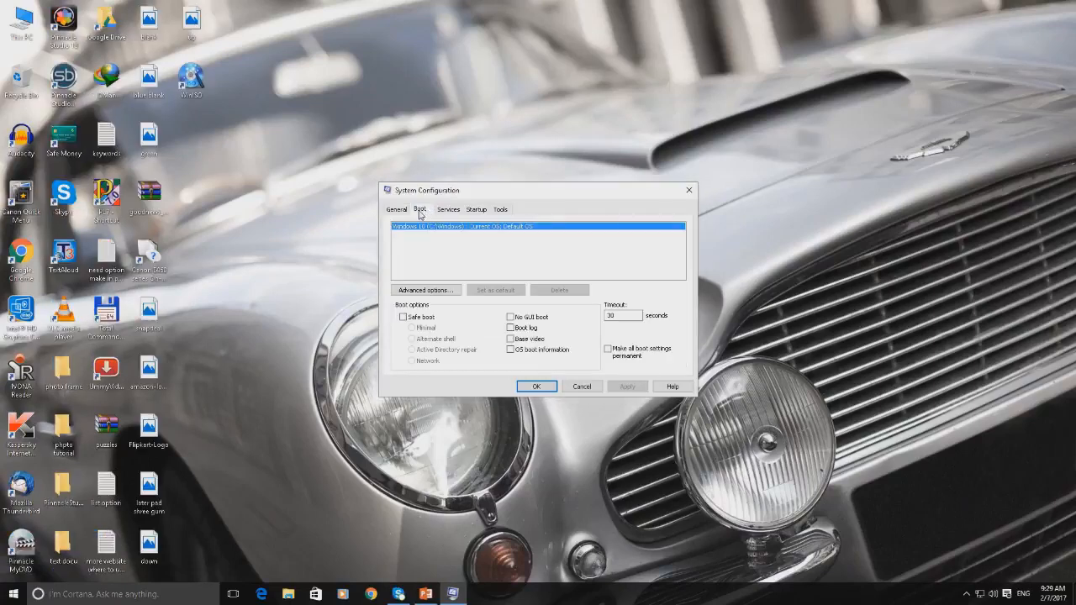
pyautogui.doubleClick(619, 315)
pyautogui.write('3')
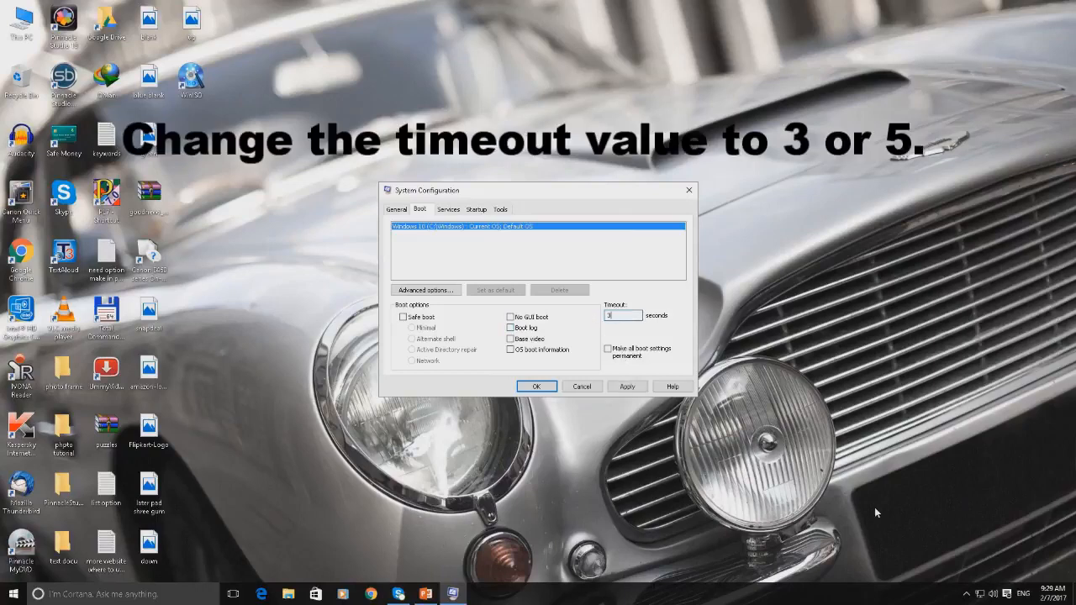
pyautogui.doubleClick(612, 316)
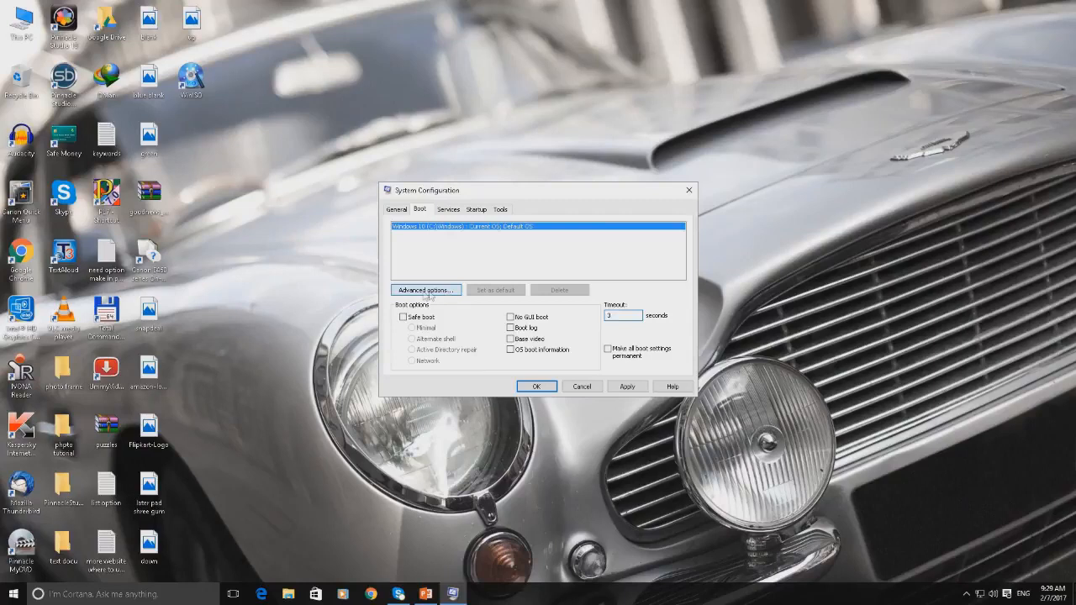
# In the advanced boot options, set the number of processors to 4 and enable maximum memory
pyautogui.click(441, 291)
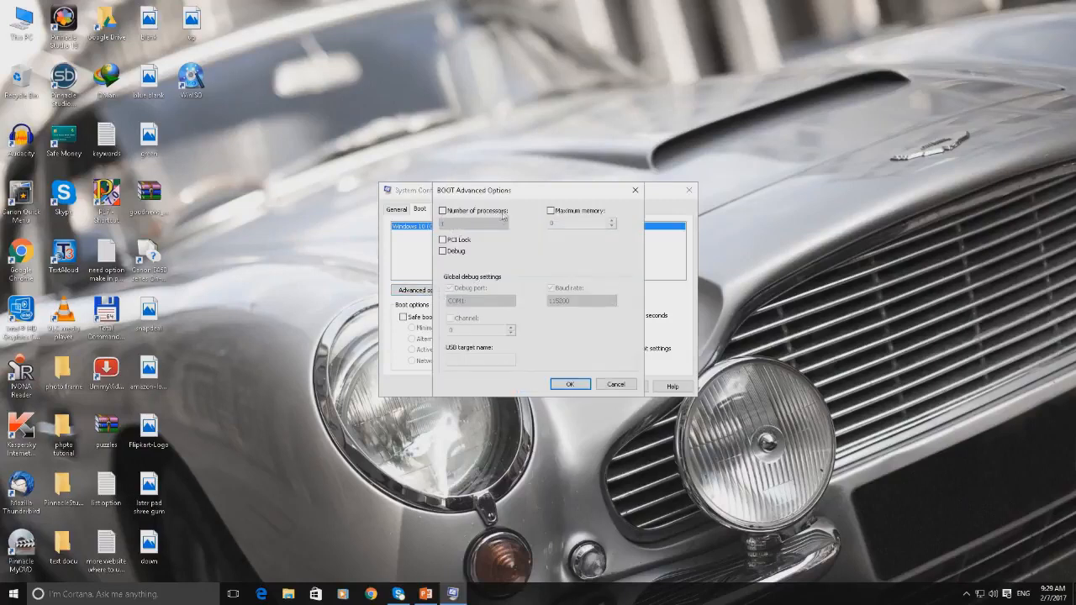
pyautogui.click(446, 212)
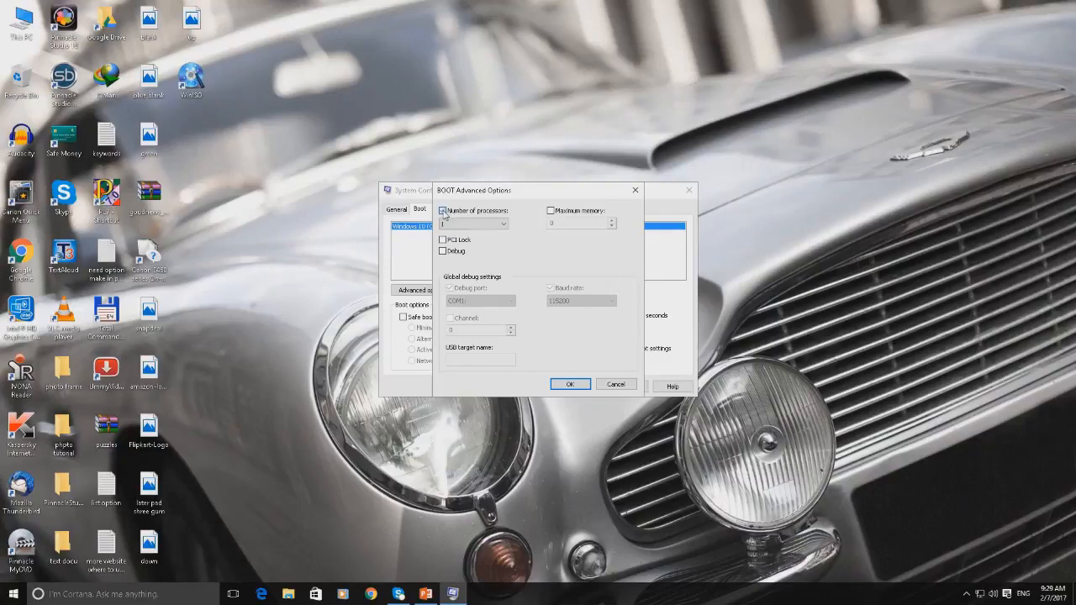
pyautogui.click(450, 225)
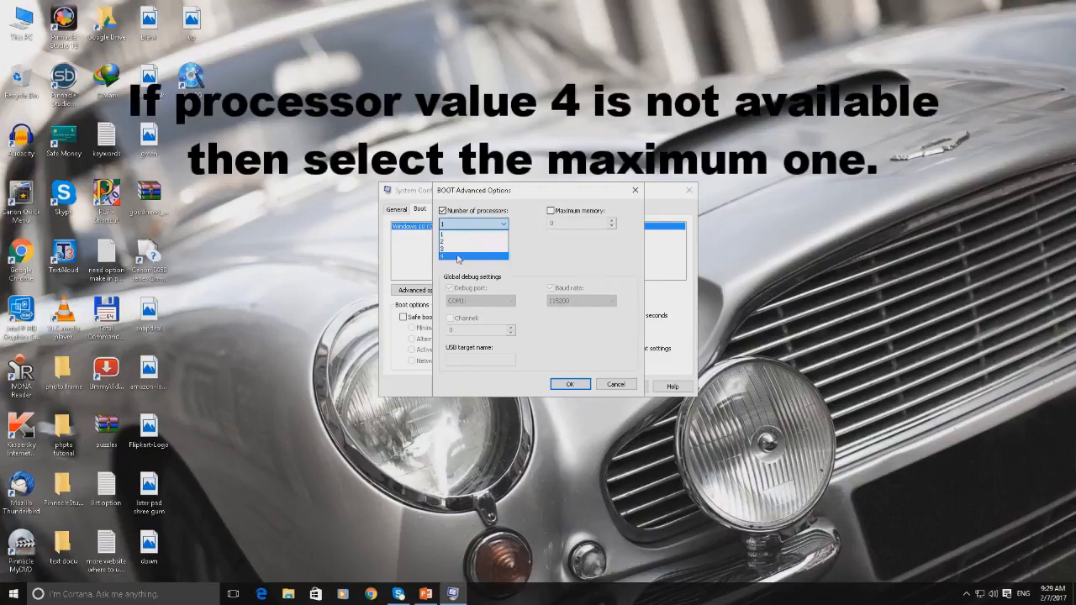
pyautogui.click(458, 256)
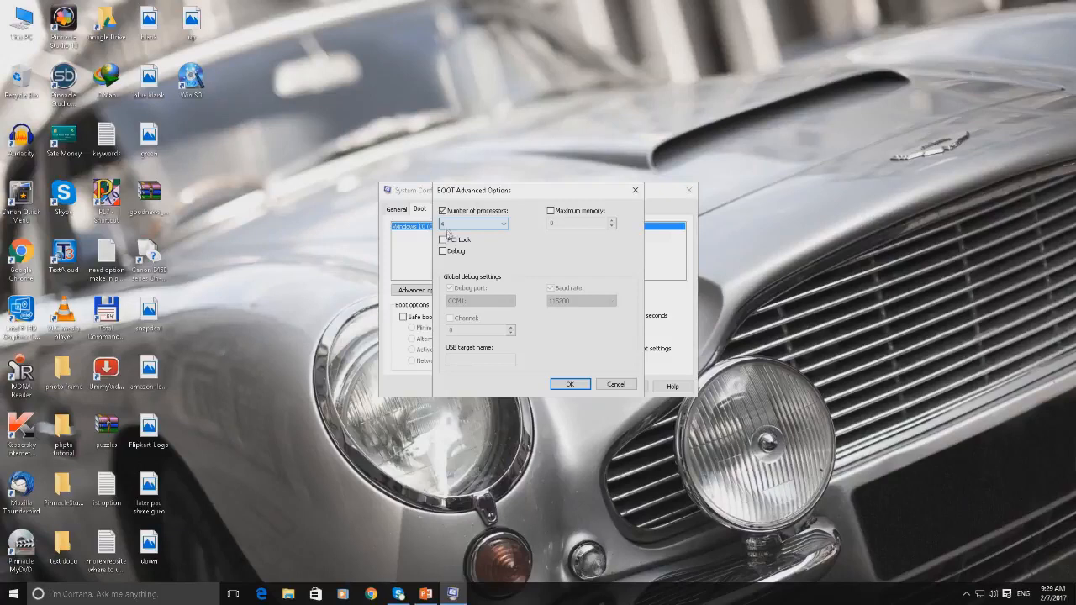
pyautogui.click(550, 211)
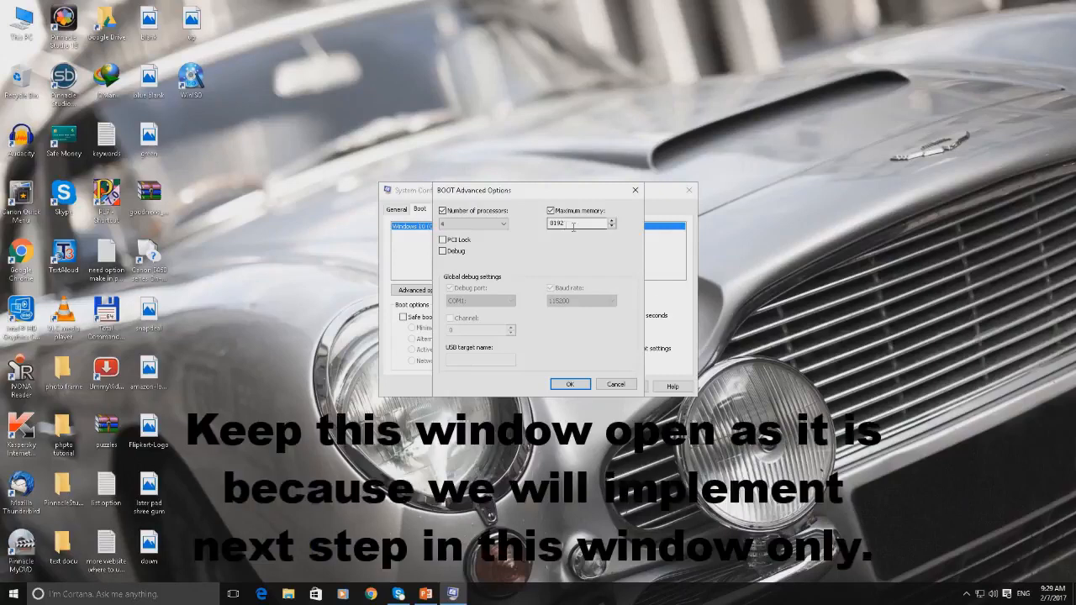
pyautogui.click(569, 385)
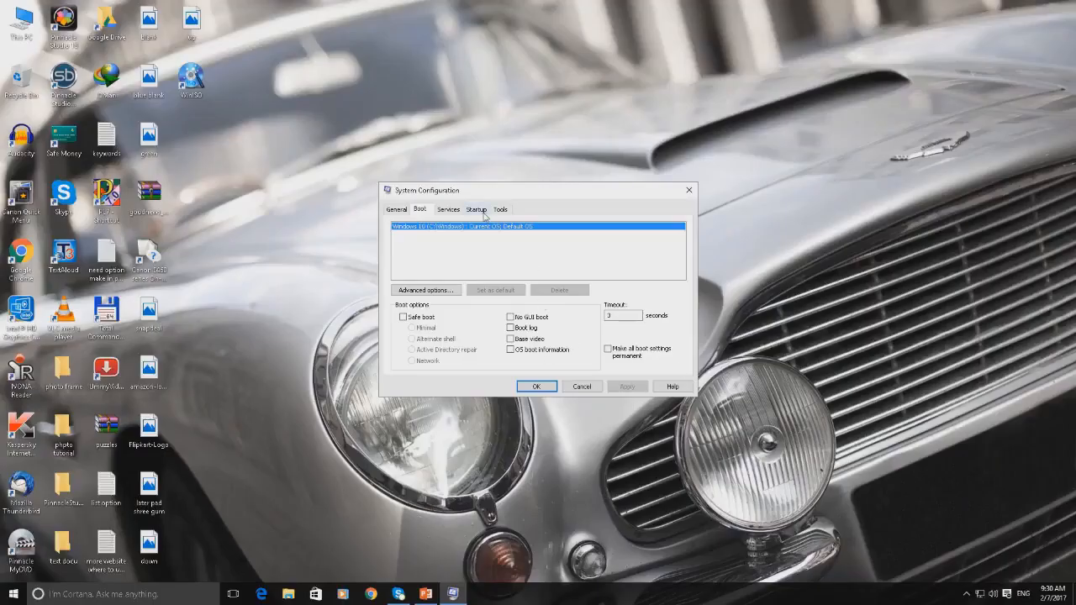
# Open Task Manager's startup list from System Configuration and disable Canon Quick Menu and Google Drive
pyautogui.click(478, 214)
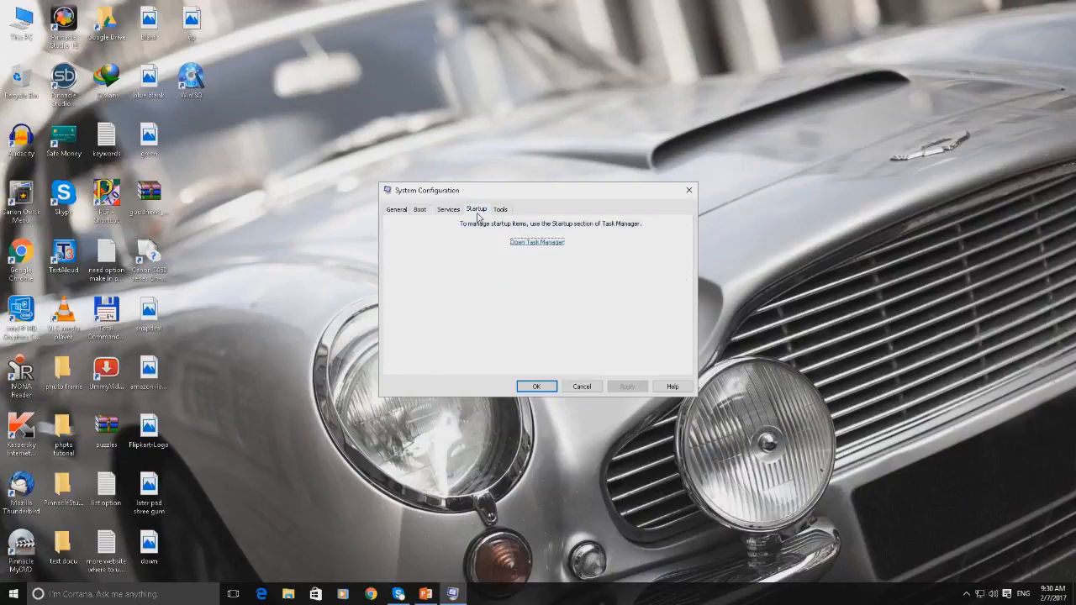
pyautogui.click(525, 244)
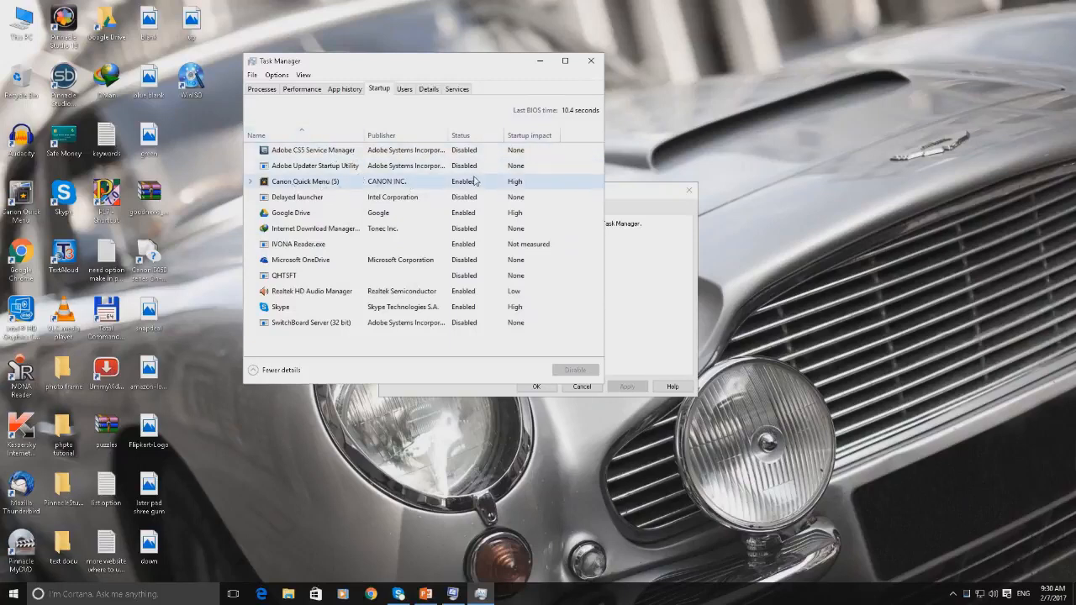
pyautogui.click(311, 183)
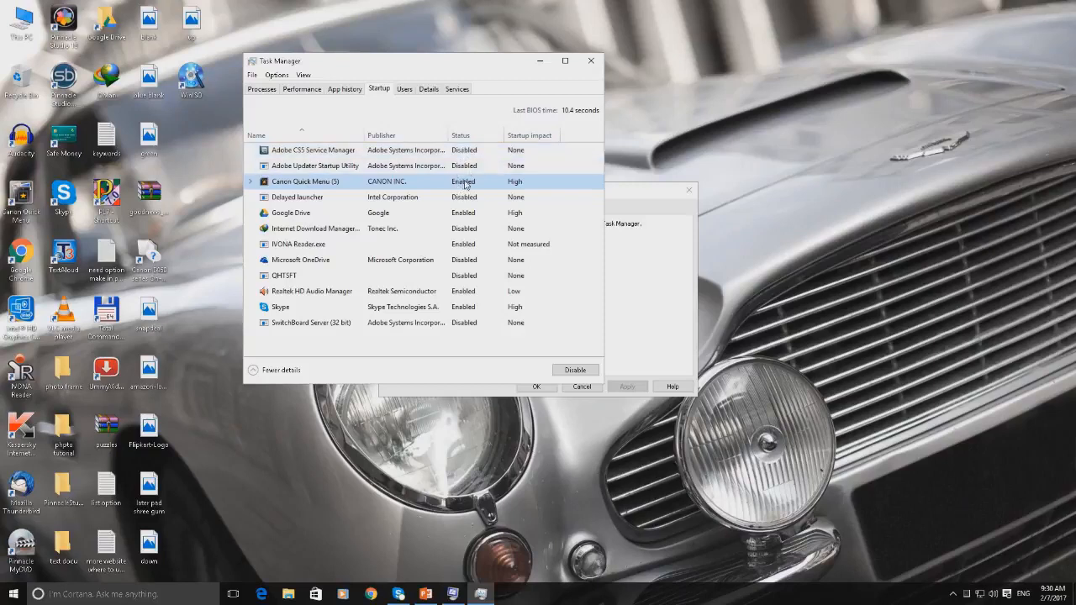
pyautogui.click(576, 371)
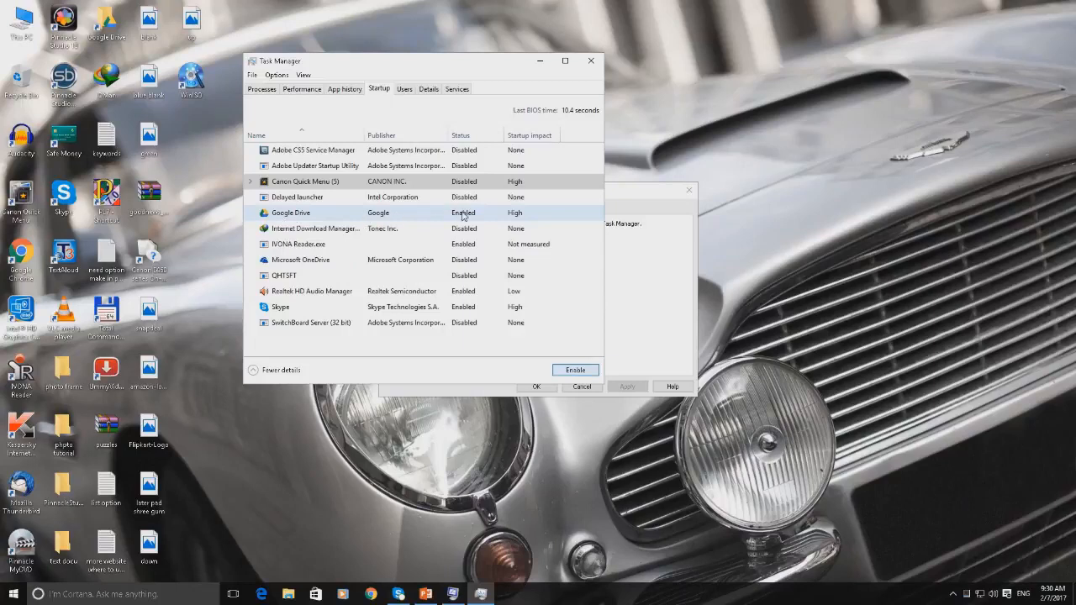
pyautogui.click(310, 219)
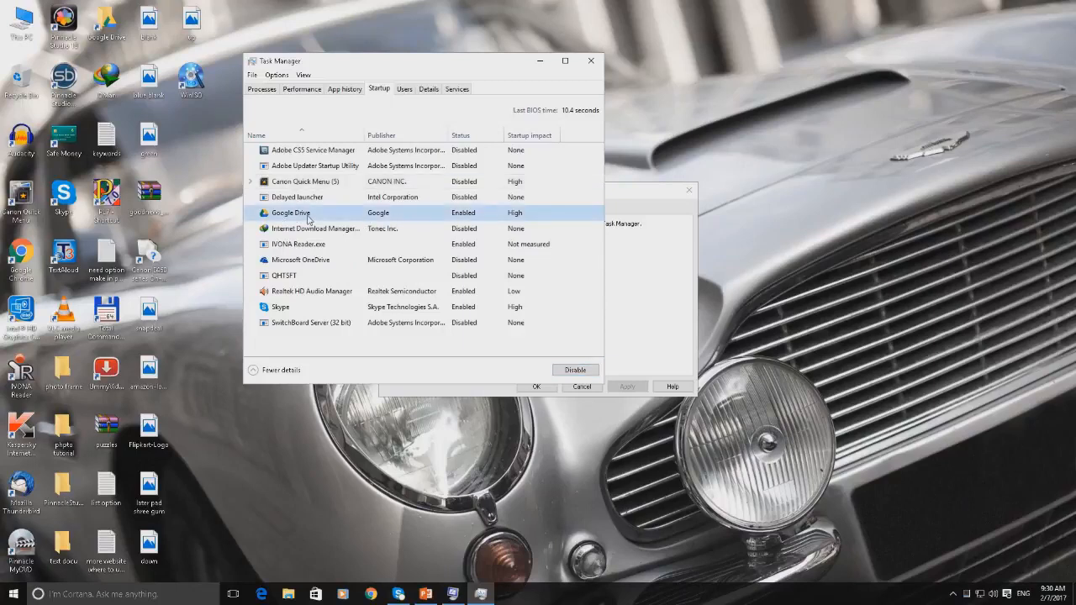
pyautogui.click(559, 373)
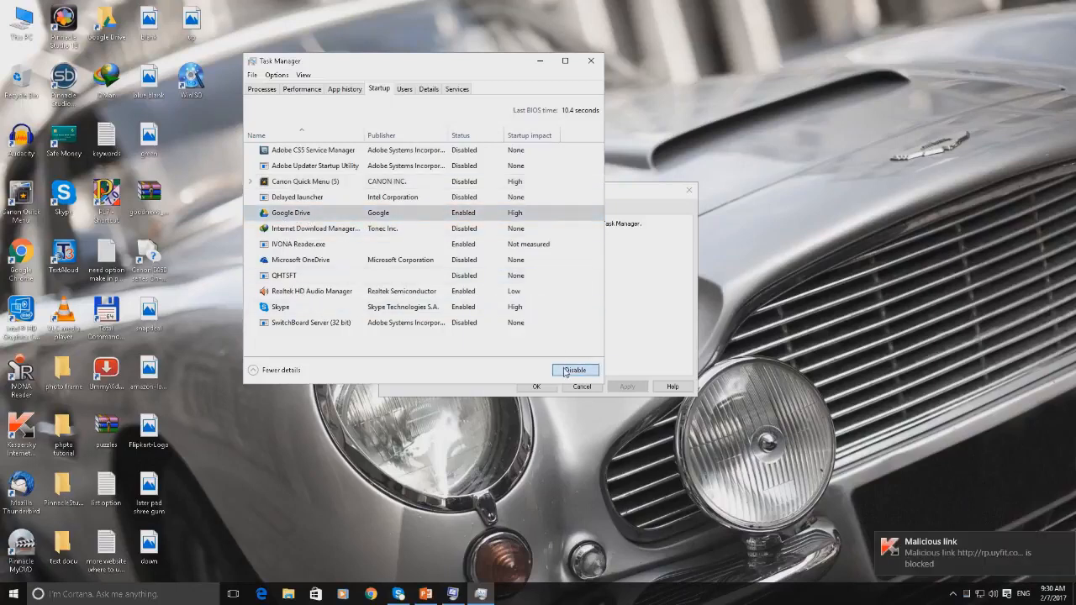
# Disable IVONA Reader.exe and Skype at startup, close Task Manager, and confirm the System Configuration changes
pyautogui.click(316, 247)
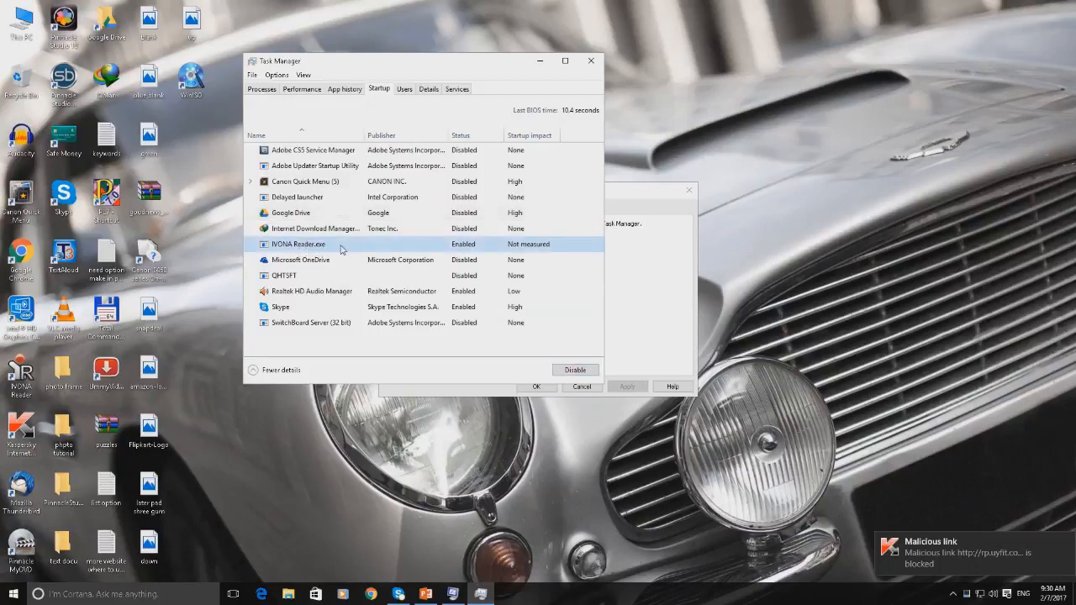
pyautogui.click(575, 370)
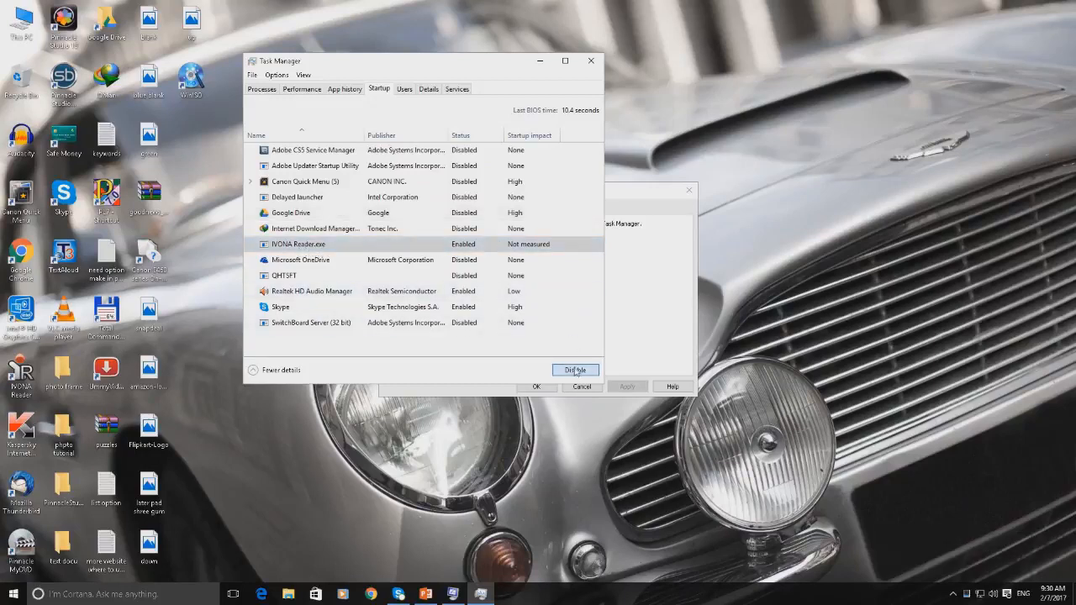
pyautogui.click(317, 293)
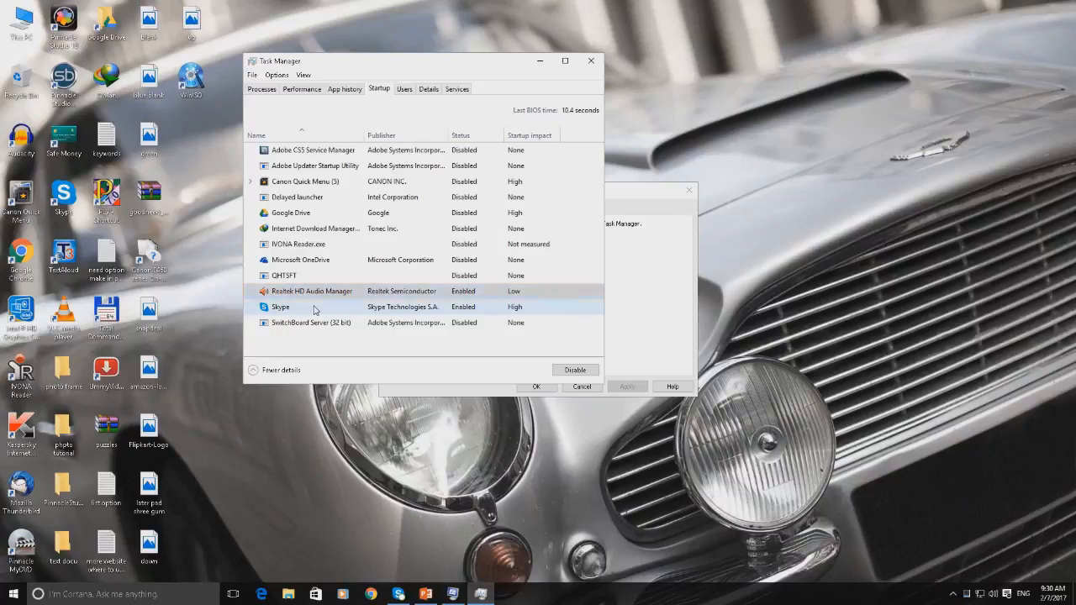
pyautogui.click(315, 309)
pyautogui.click(576, 372)
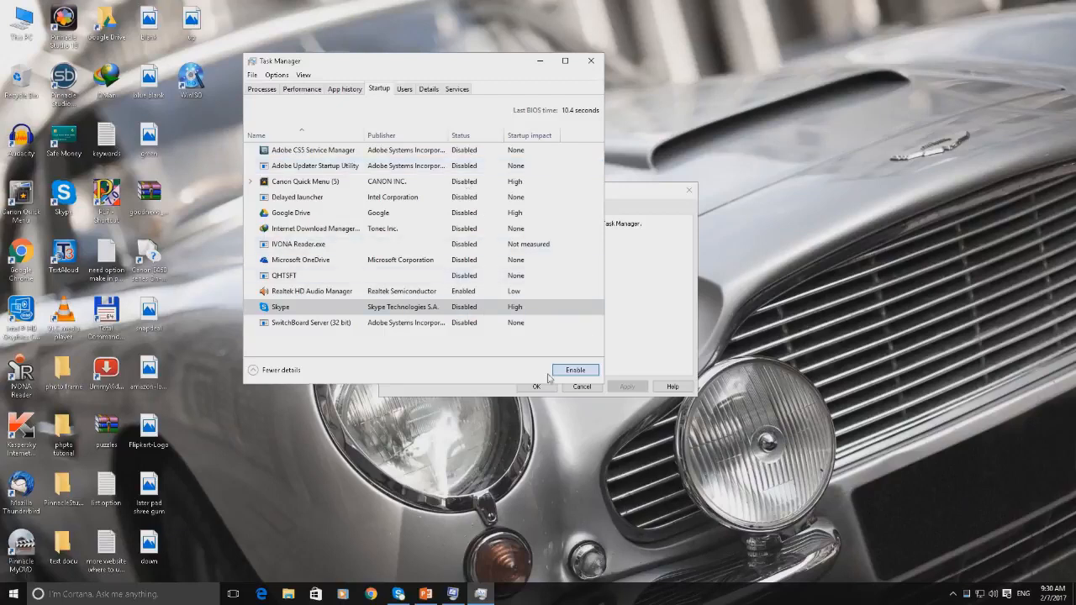
pyautogui.click(591, 60)
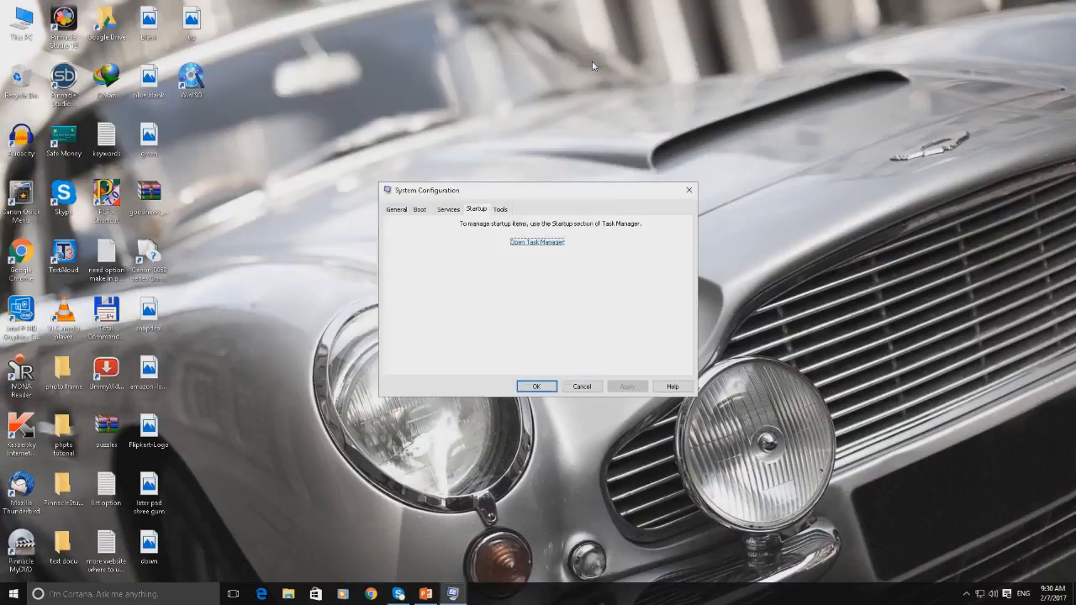
pyautogui.click(534, 387)
pyautogui.click(532, 388)
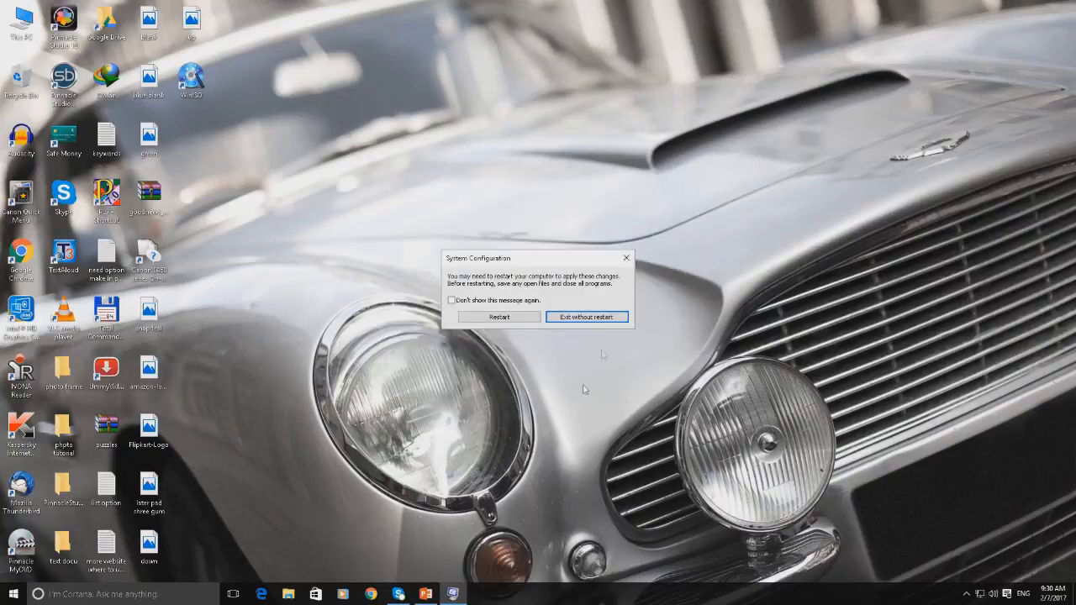